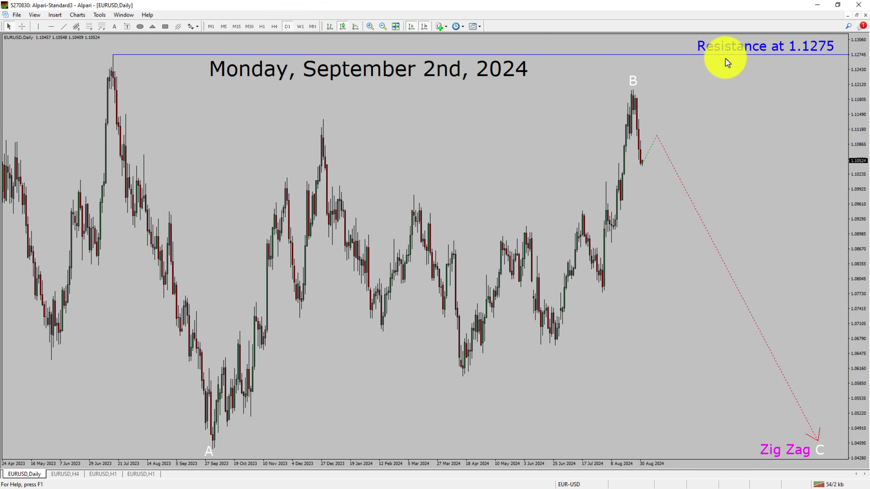
# - Use the crosshair to read and measure prices from the resistance line
pyautogui.middleClick(837, 56)
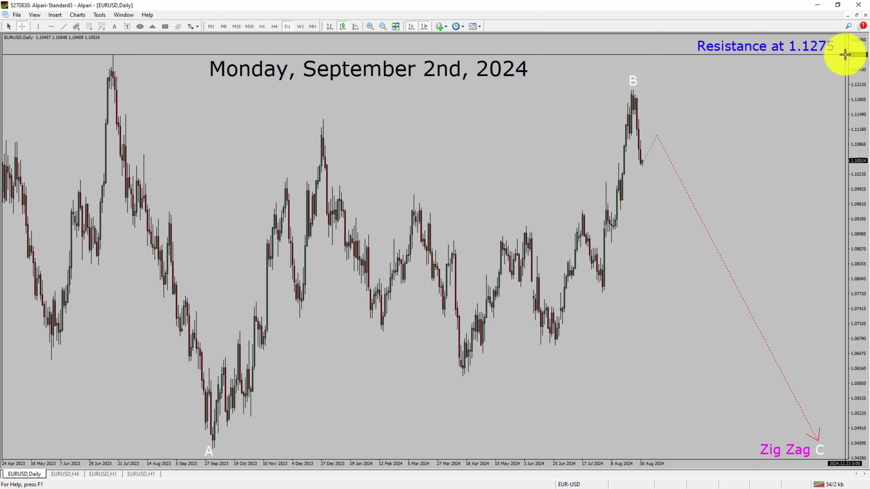
pyautogui.middleClick(845, 55)
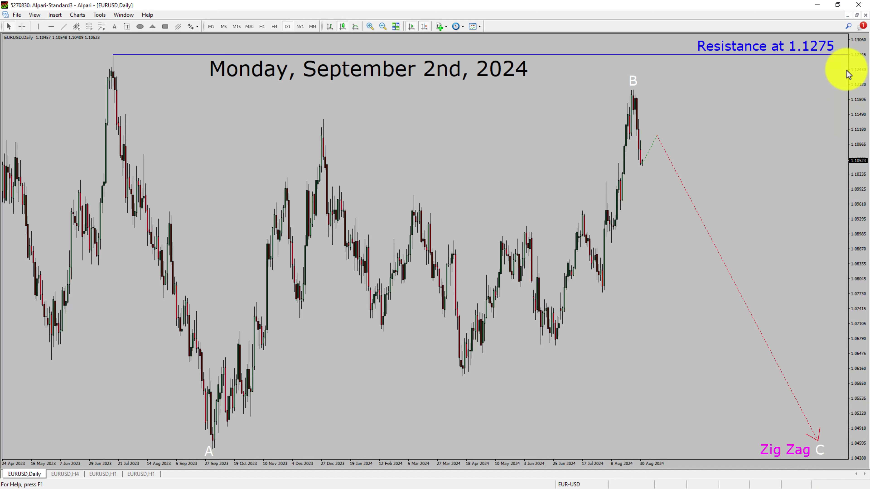
pyautogui.middleClick(845, 61)
pyautogui.moveTo(843, 54); pyautogui.dragTo(843, 54)
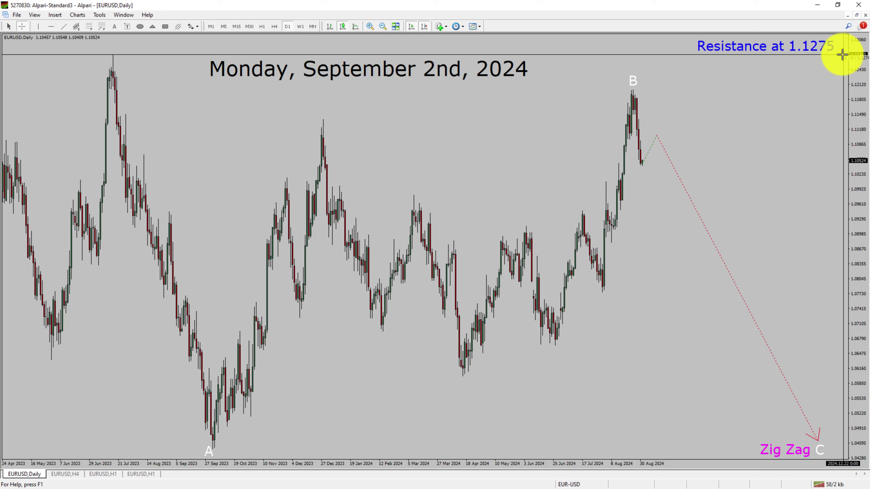
pyautogui.moveTo(842, 54); pyautogui.dragTo(850, 54)
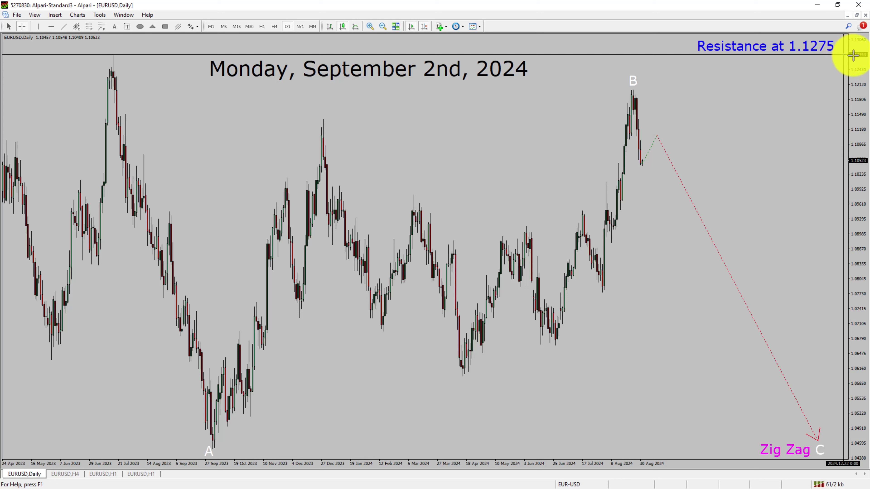
pyautogui.click(850, 54)
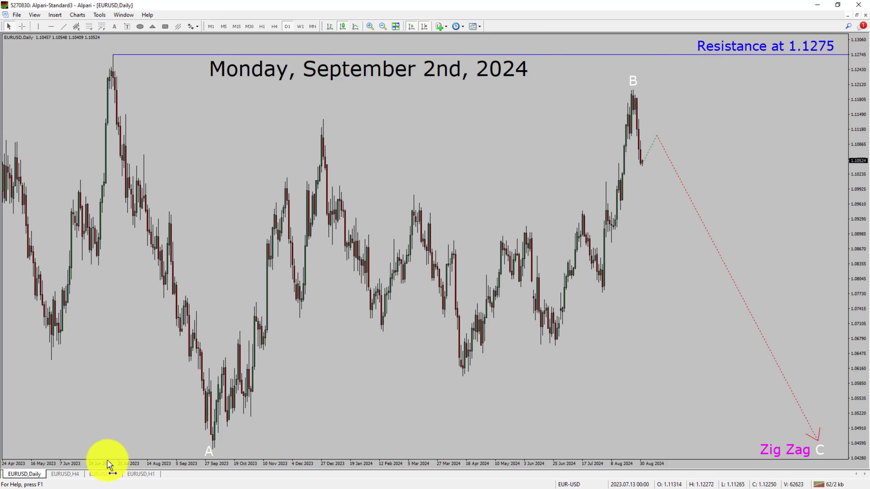
# - Switch from the EURUSD H4 chart to the annotated EURUSD H1 chart with 1.1200 resistance
pyautogui.click(62, 475)
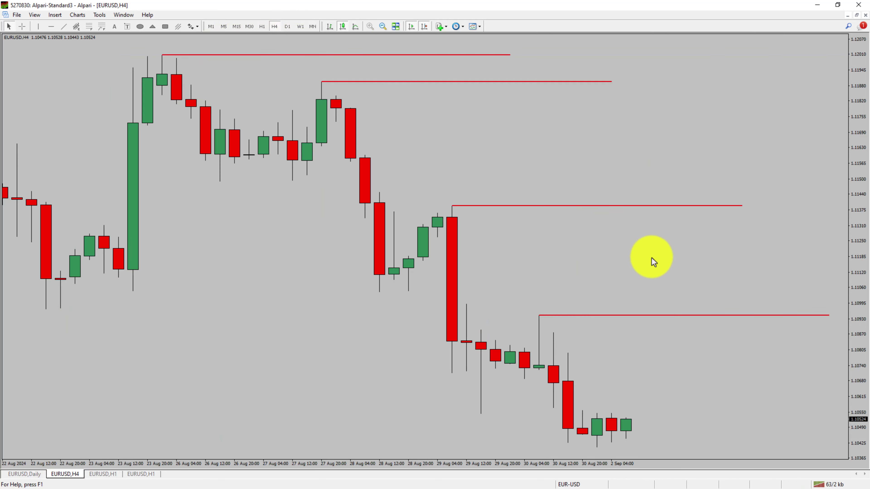
pyautogui.click(710, 376)
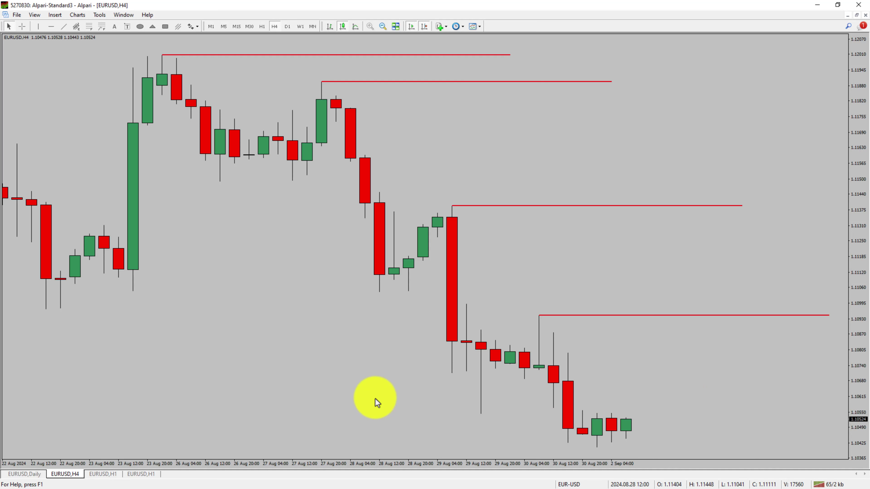
pyautogui.click(112, 481)
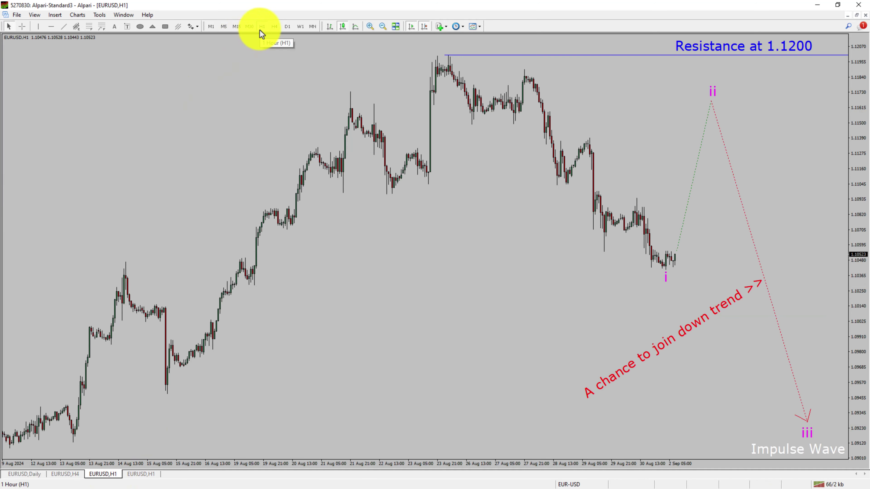
# - Check the resistance price with the crosshair, then move to the EURUSD H1 Fibonacci chart
pyautogui.middleClick(826, 57)
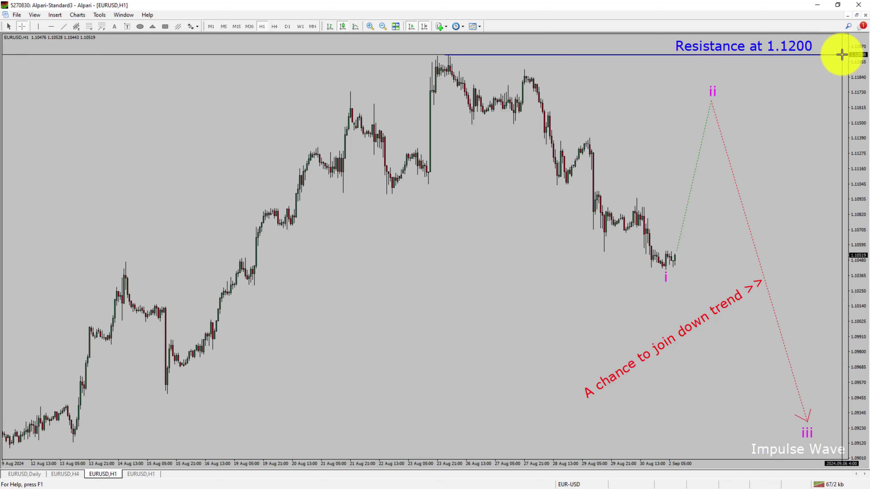
pyautogui.middleClick(842, 54)
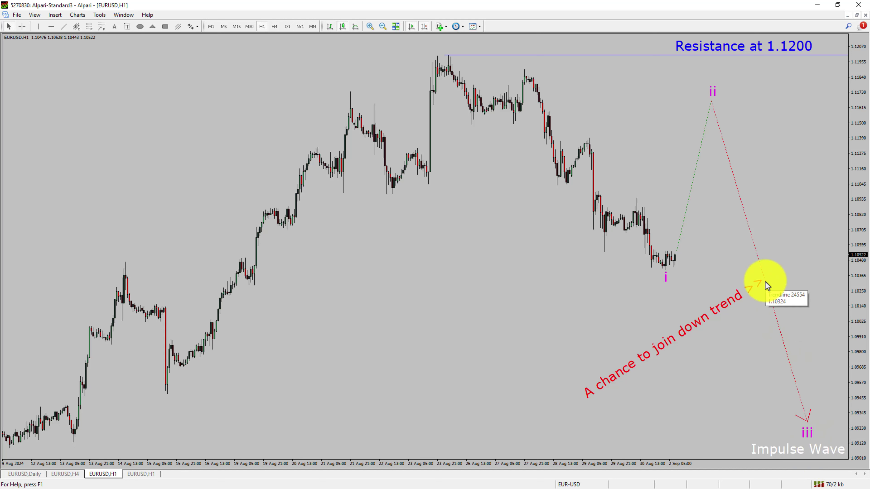
pyautogui.middleClick(835, 51)
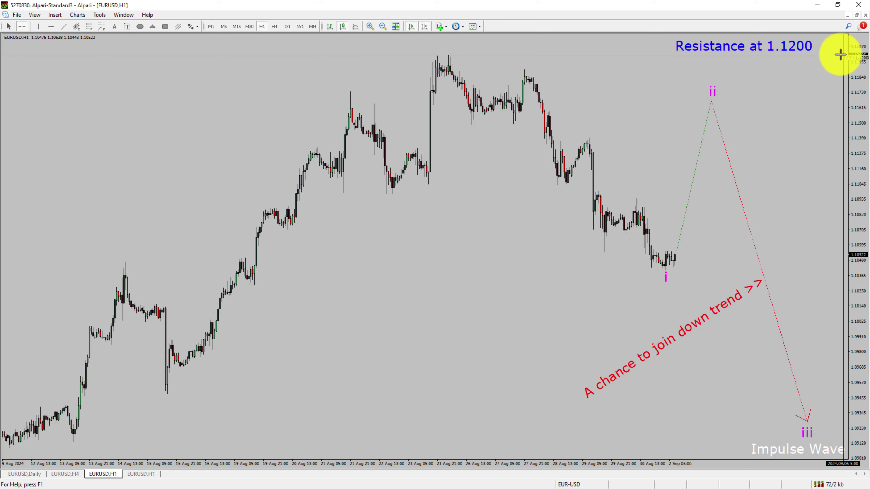
pyautogui.hotkey('ctrl', 'F6')
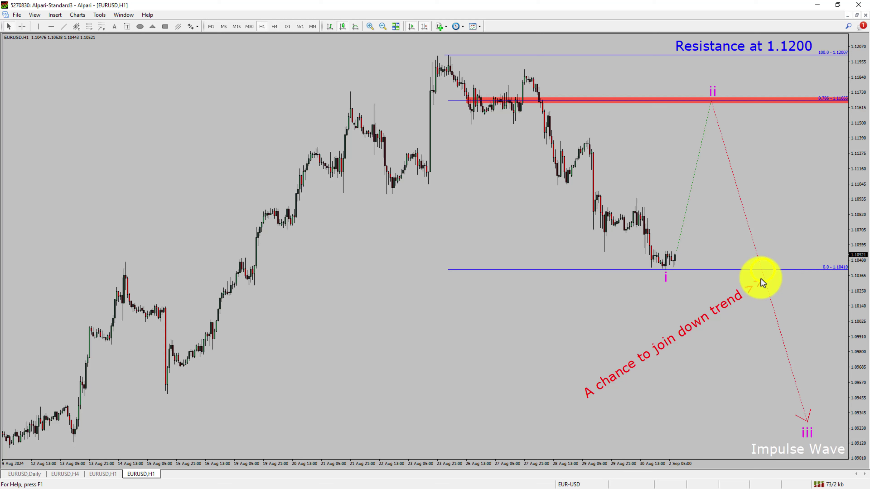
# - Show the GBPUSD M5 chart with the 1.3119 sell, 1.3131 stop loss and take-profits
pyautogui.click(777, 283)
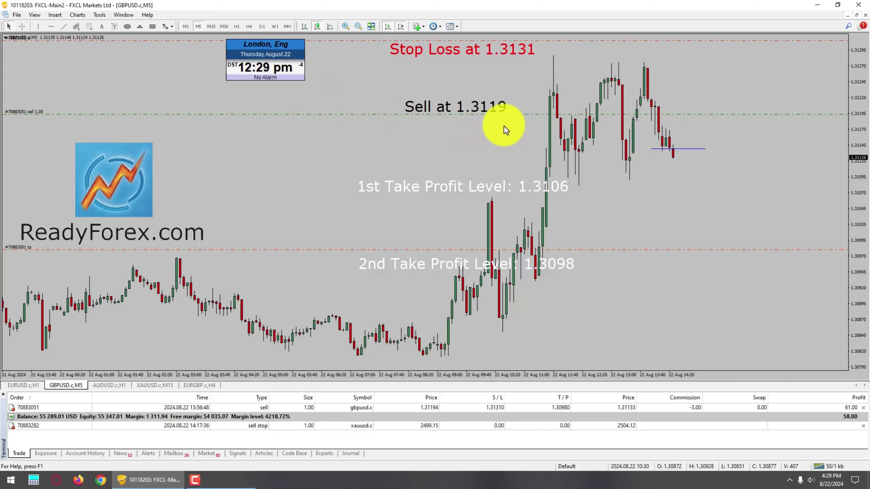
# - Drag the GBPUSD stop loss from 1.31310 down to 1.31187, just below the 1.31194 entry
pyautogui.click(497, 112)
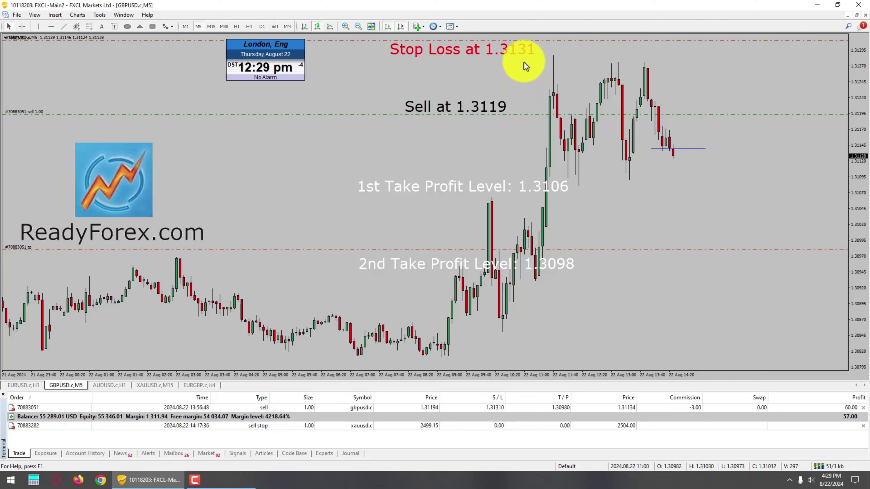
pyautogui.click(544, 41)
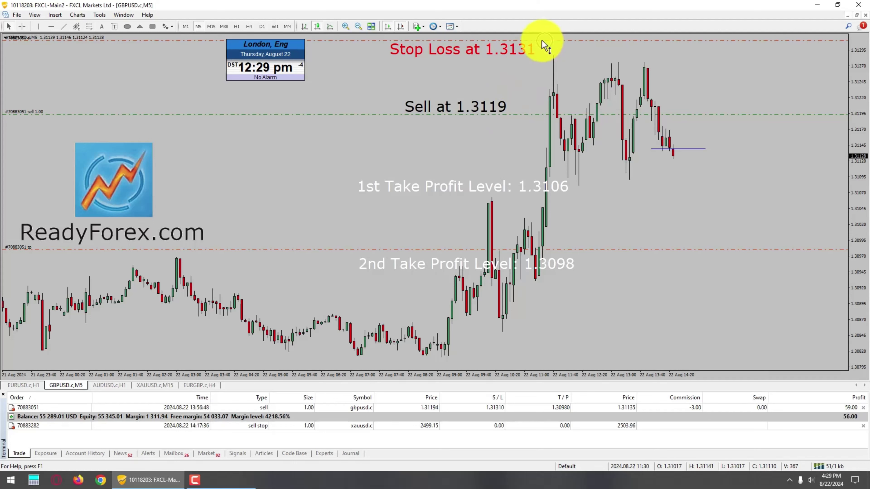
pyautogui.middleClick(571, 190)
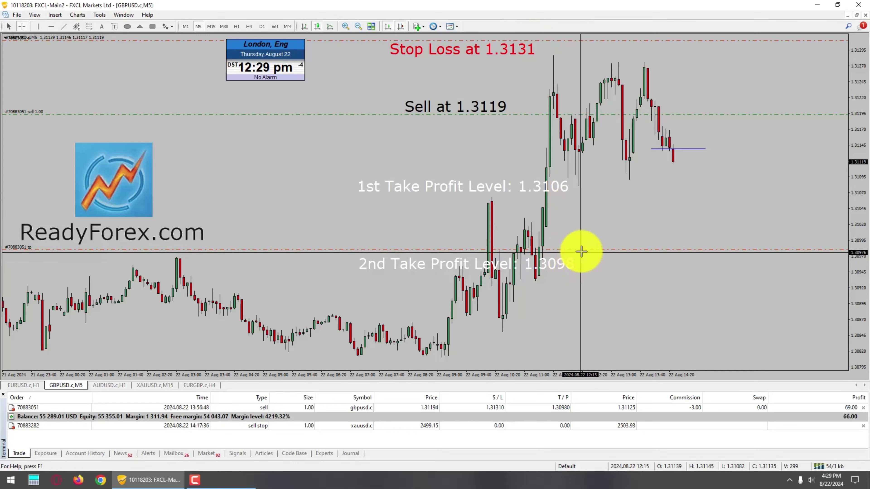
pyautogui.press('Escape')
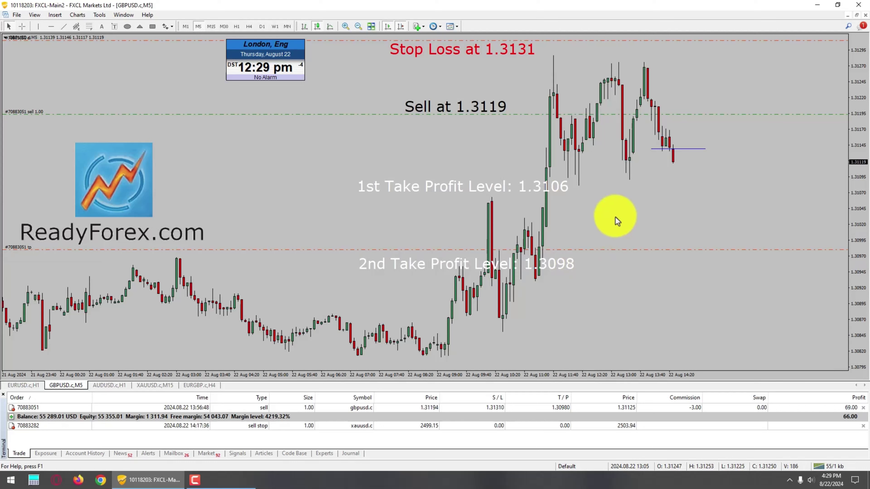
pyautogui.moveTo(691, 42); pyautogui.dragTo(681, 119)
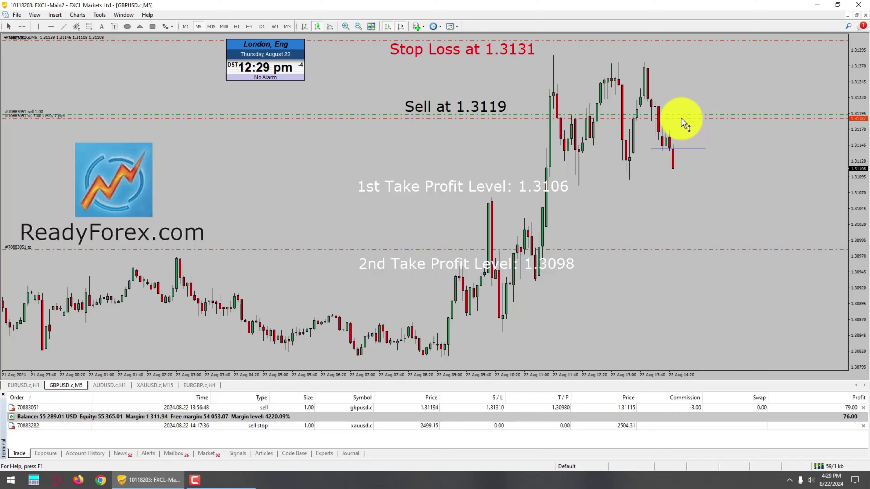
pyautogui.moveTo(681, 119); pyautogui.dragTo(681, 119)
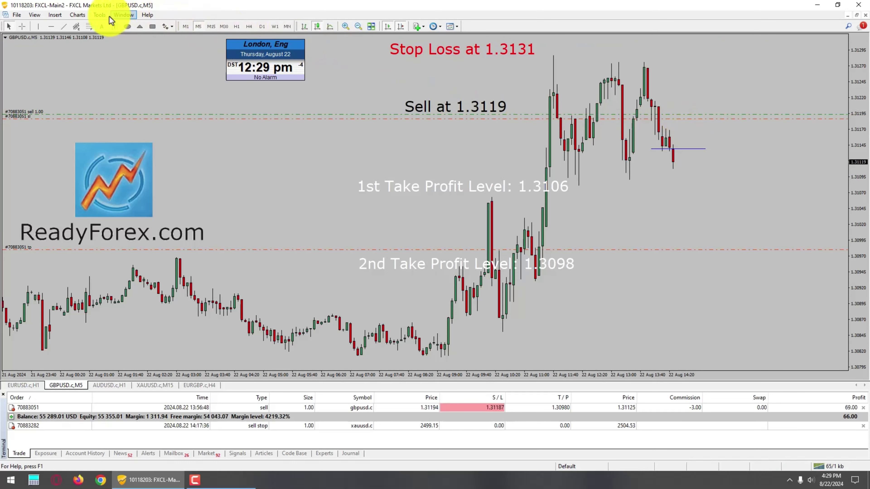
pyautogui.click(65, 28)
pyautogui.moveTo(379, 58); pyautogui.dragTo(529, 42)
pyautogui.moveTo(382, 39); pyautogui.dragTo(533, 61)
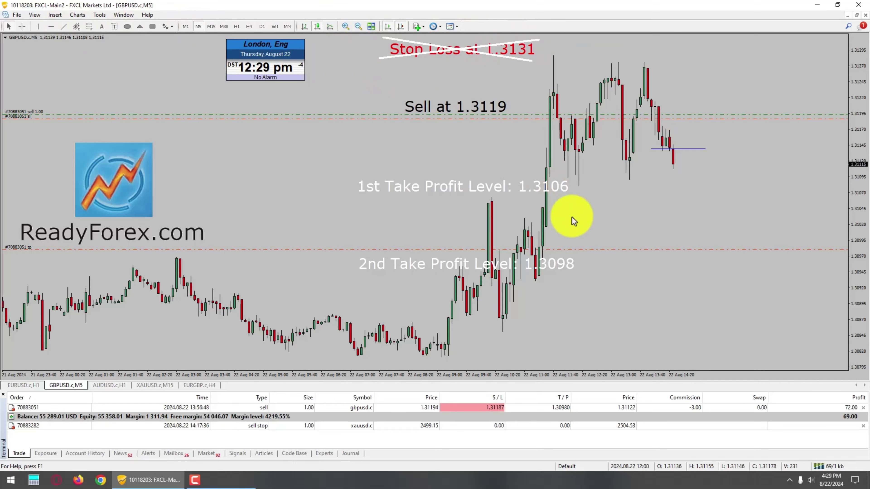
pyautogui.middleClick(652, 174)
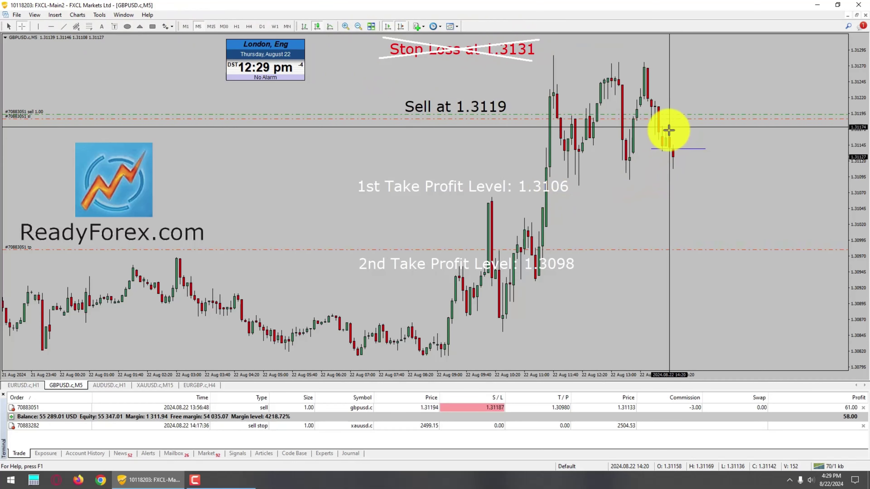
pyautogui.middleClick(721, 255)
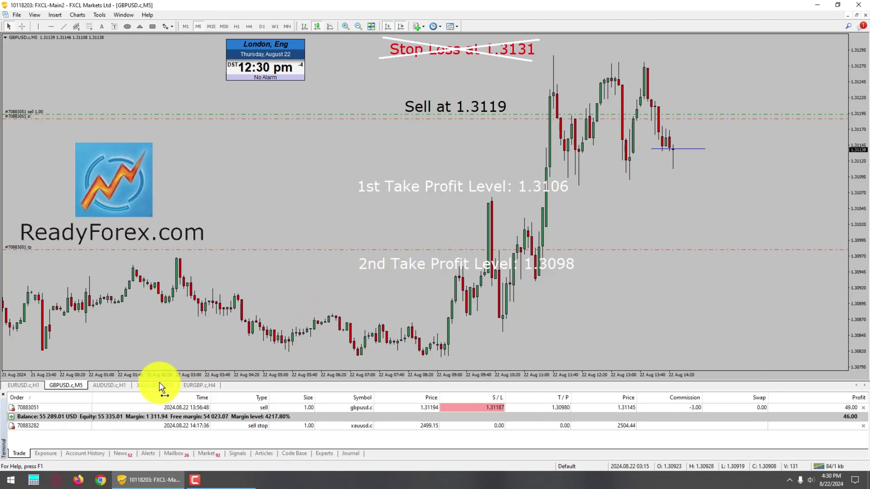
pyautogui.click(148, 388)
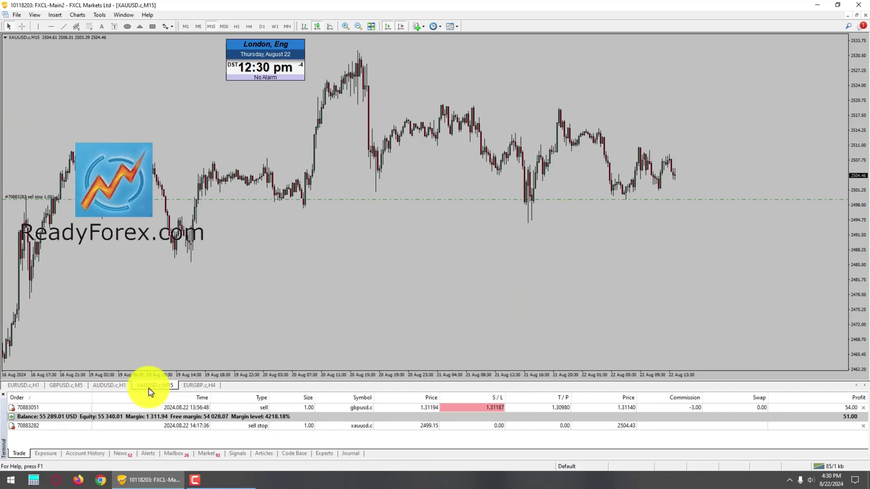
pyautogui.middleClick(561, 210)
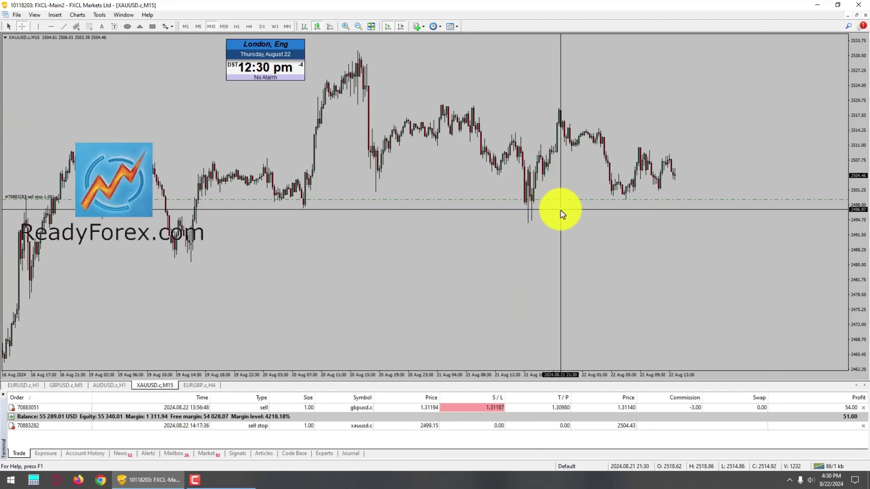
pyautogui.middleClick(560, 210)
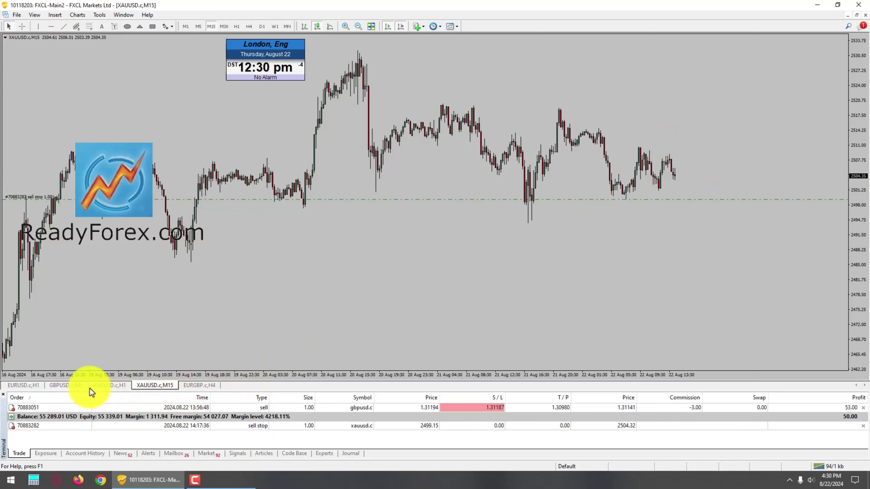
pyautogui.click(76, 388)
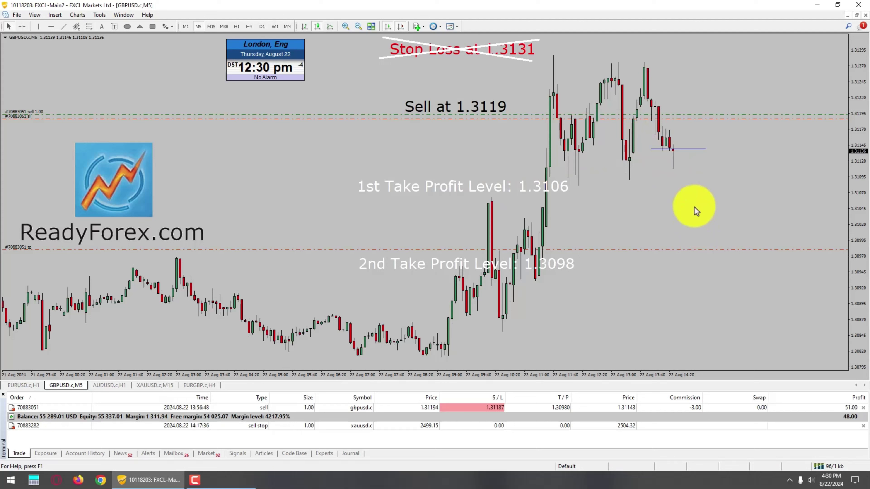
pyautogui.middleClick(680, 153)
pyautogui.moveTo(680, 152); pyautogui.dragTo(709, 103)
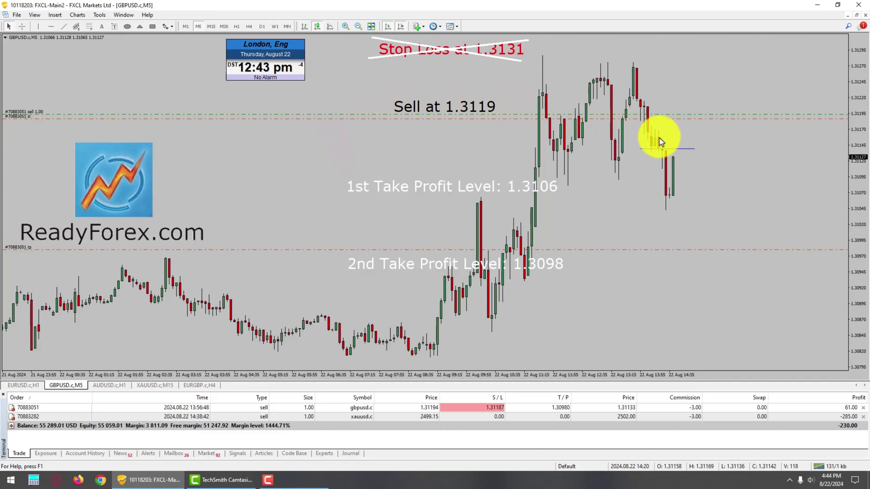
# - Measure the price drop, then drag the GBPUSD stop loss to 1.31178 and return to XAUUSD M15
pyautogui.middleClick(674, 152)
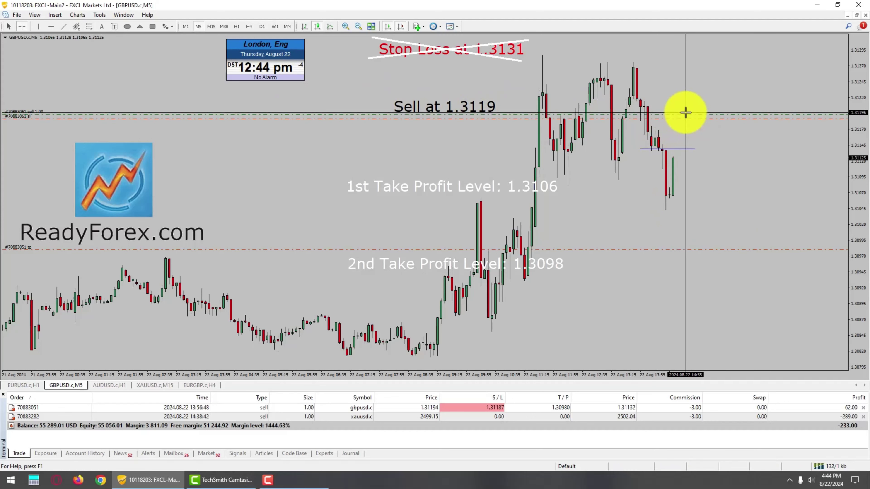
pyautogui.moveTo(685, 112); pyautogui.dragTo(665, 210)
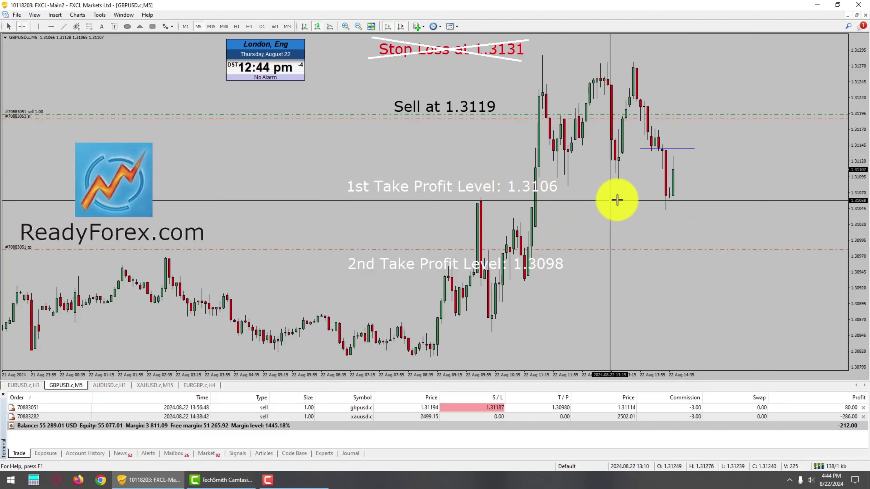
pyautogui.click(663, 193)
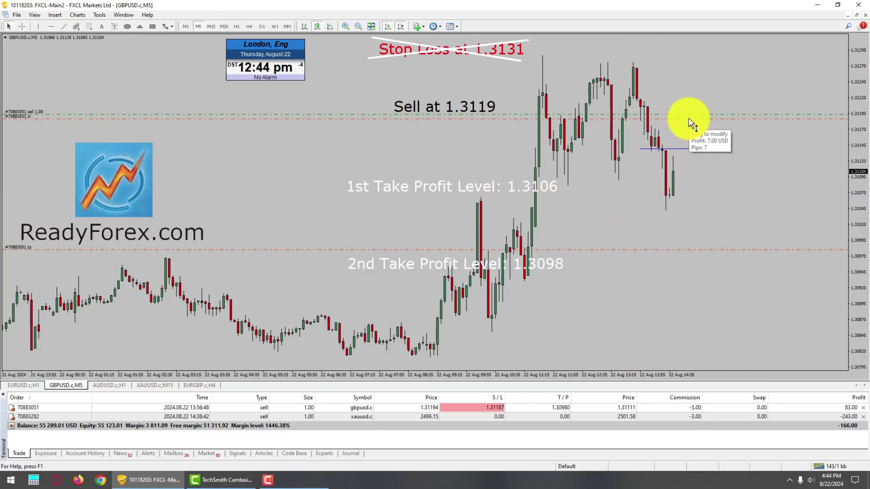
pyautogui.moveTo(689, 119); pyautogui.dragTo(686, 125)
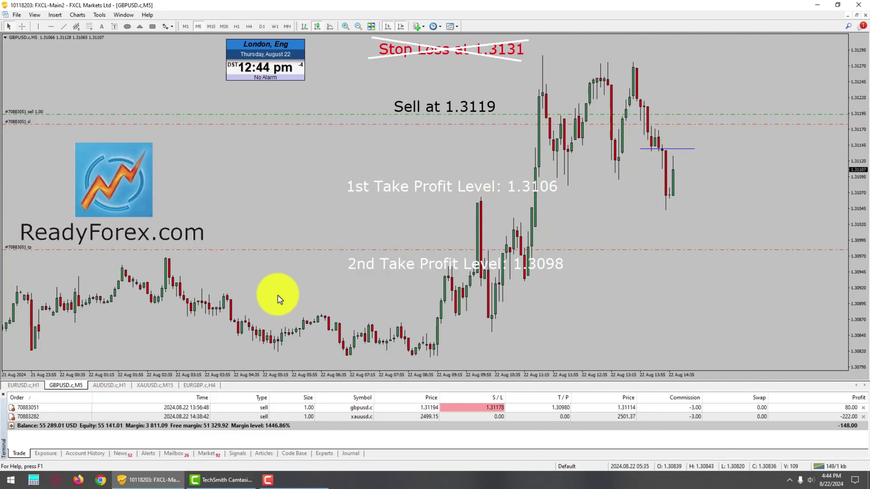
pyautogui.click(153, 386)
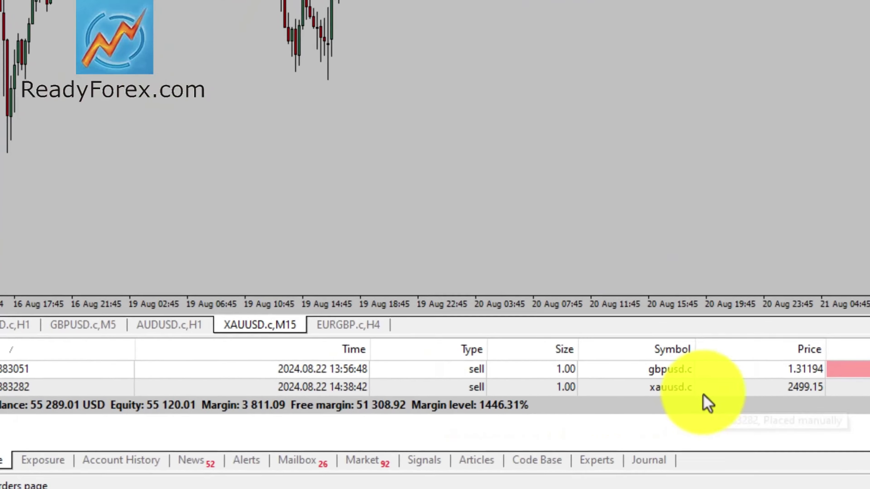
pyautogui.click(810, 383)
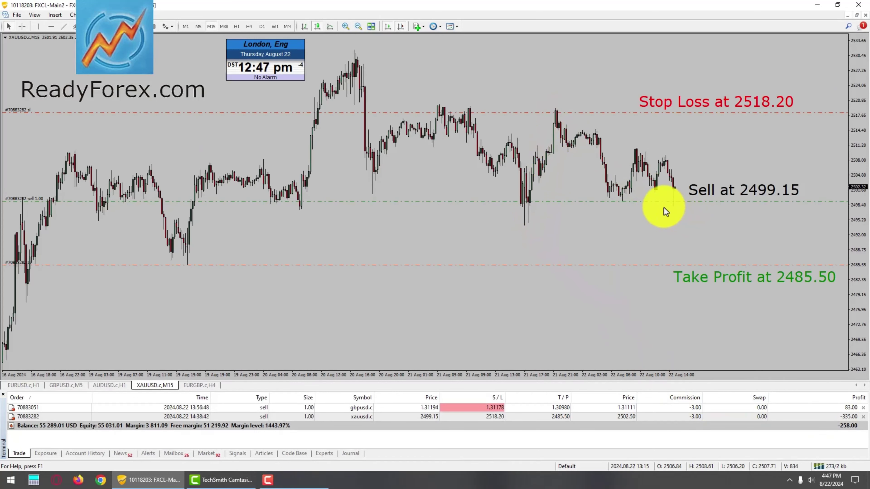
# - Apply stop loss 2518.20 and take profit 2485.50 to the gold sell, then select the GBPUSD trade
pyautogui.click(683, 115)
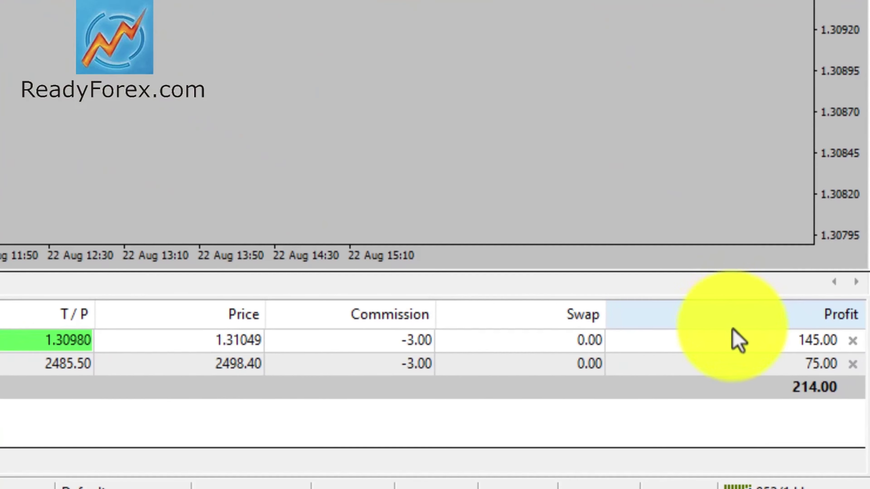
pyautogui.click(739, 345)
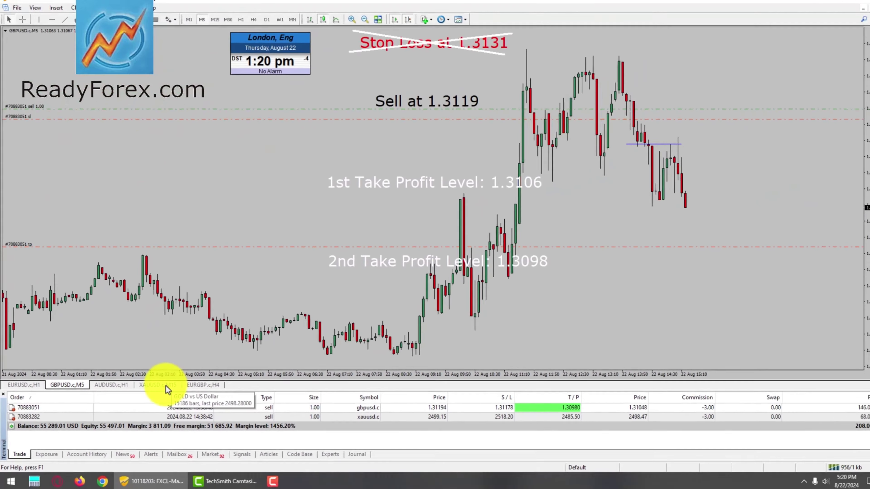
pyautogui.click(163, 387)
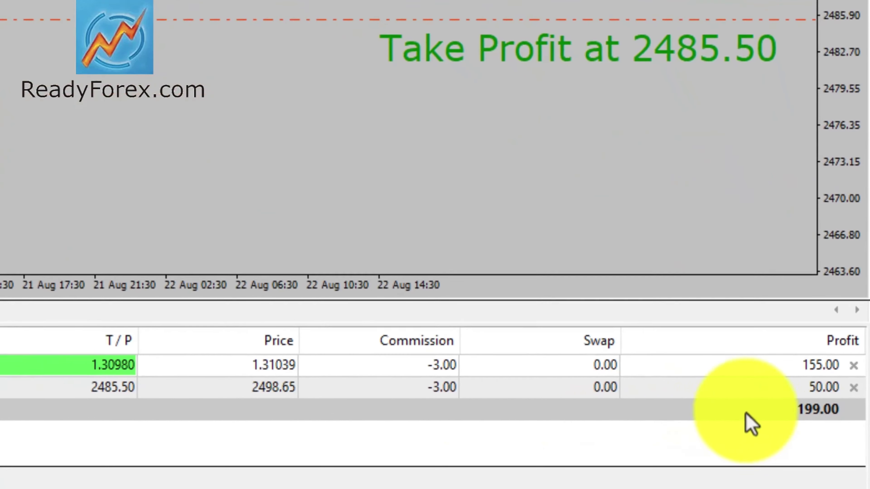
pyautogui.click(841, 422)
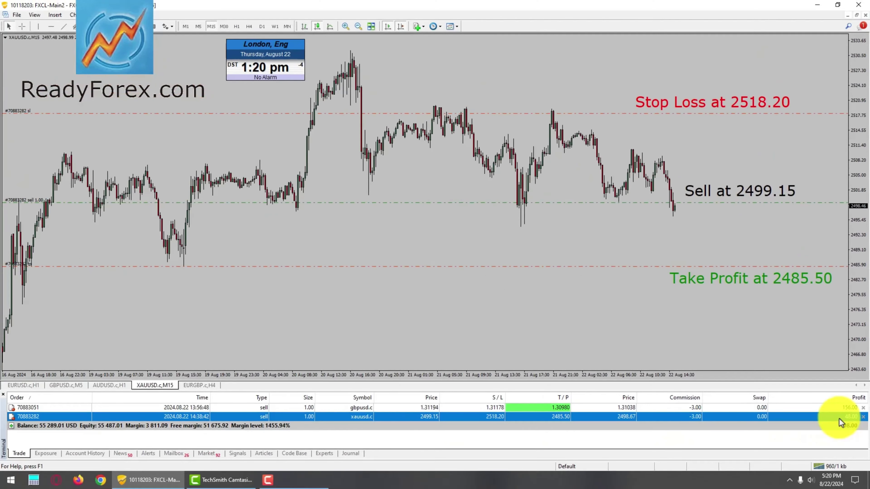
pyautogui.click(63, 386)
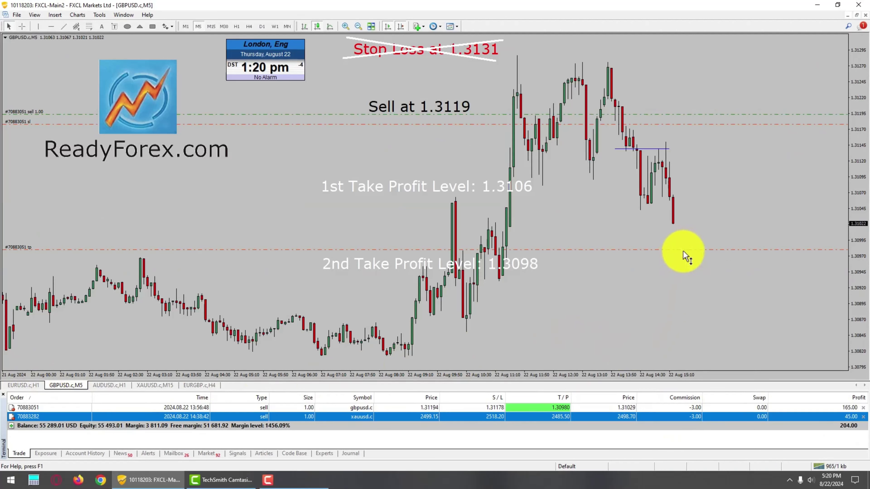
pyautogui.moveTo(680, 250)
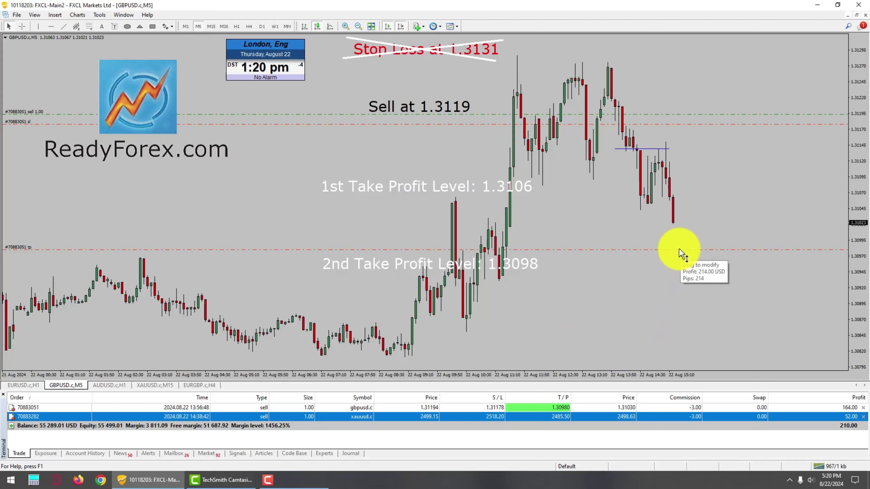
# - Move the GBPUSD take profit to 1.31000 and lower its stop loss to 1.31168
pyautogui.moveTo(678, 248); pyautogui.dragTo(683, 242)
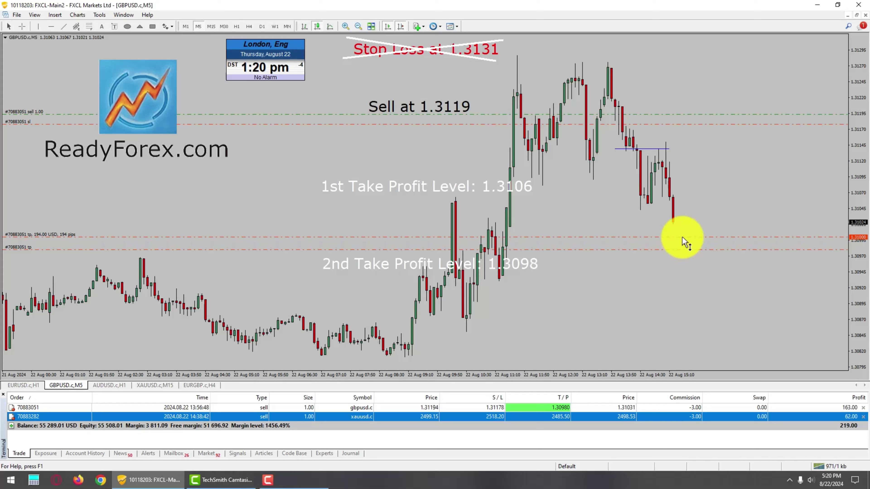
pyautogui.moveTo(682, 239); pyautogui.dragTo(683, 238)
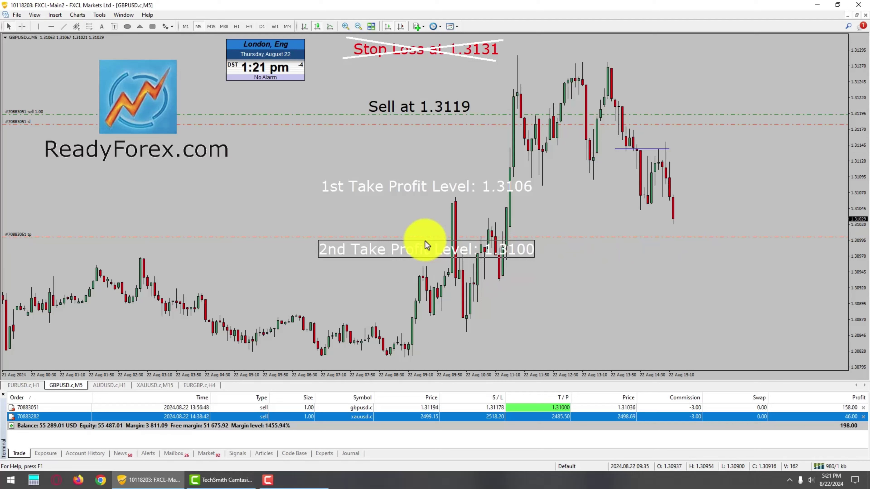
pyautogui.click(426, 245)
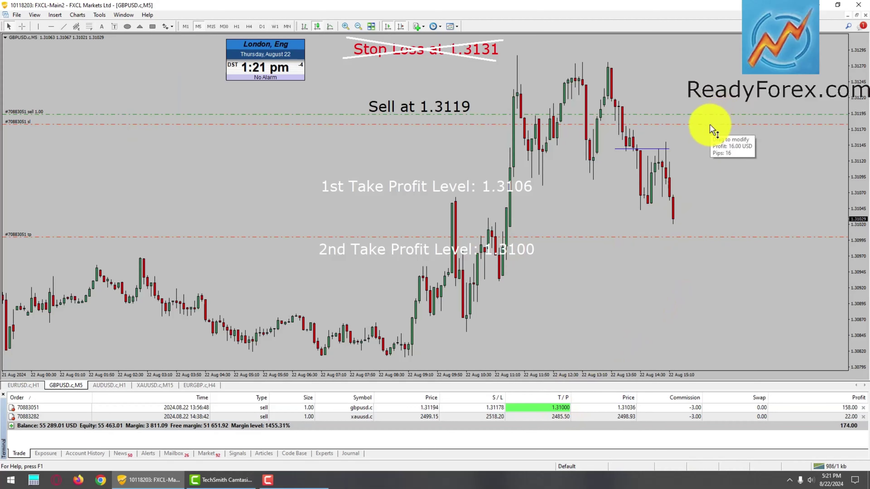
pyautogui.moveTo(710, 124); pyautogui.dragTo(713, 132)
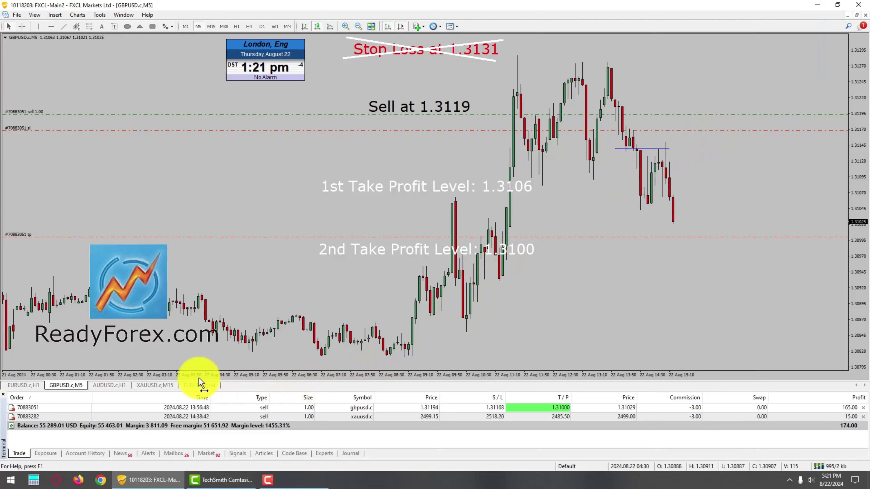
pyautogui.click(159, 385)
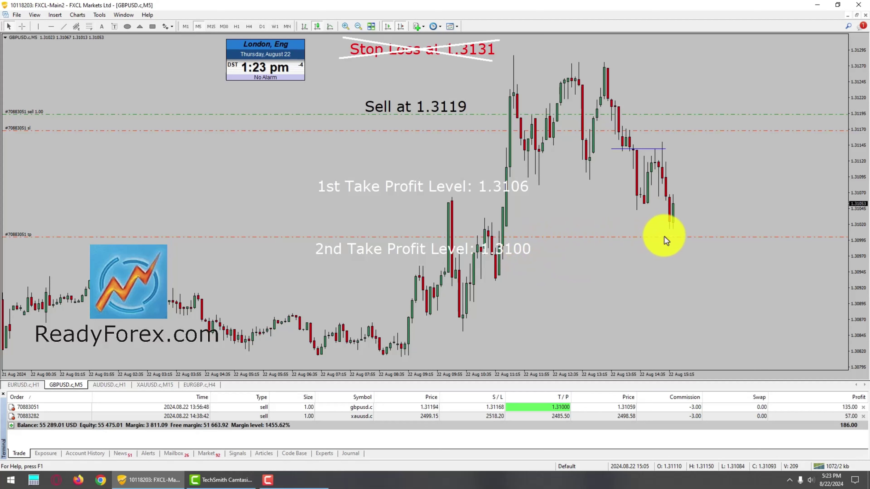
# - Close the profitable GBPUSD sell from the Trade list's context menu
pyautogui.middleClick(671, 232)
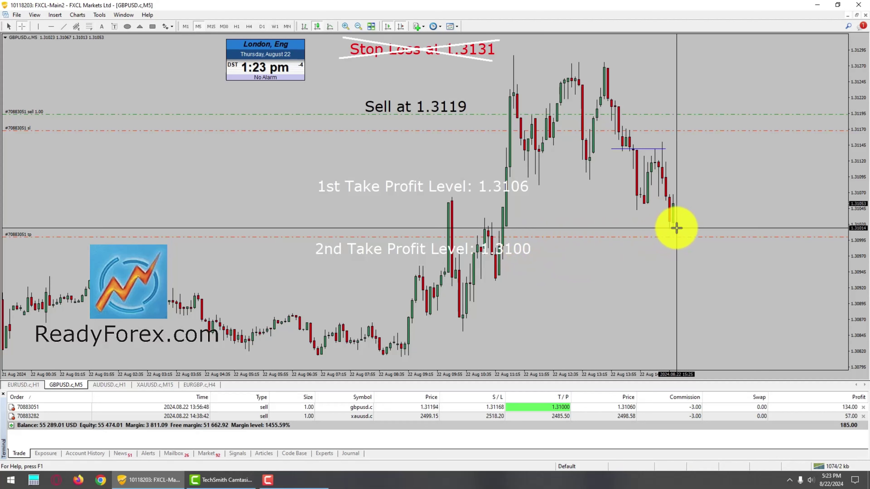
pyautogui.moveTo(674, 227); pyautogui.dragTo(752, 408)
pyautogui.click(737, 408)
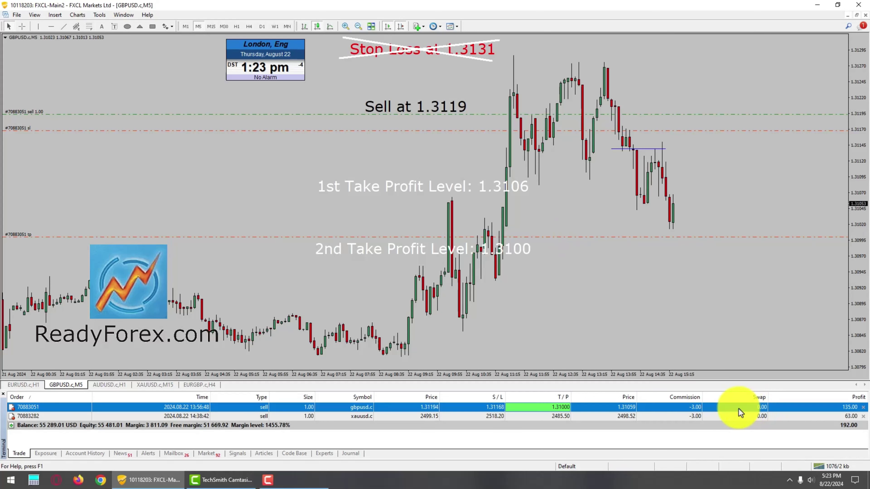
pyautogui.rightClick(737, 410)
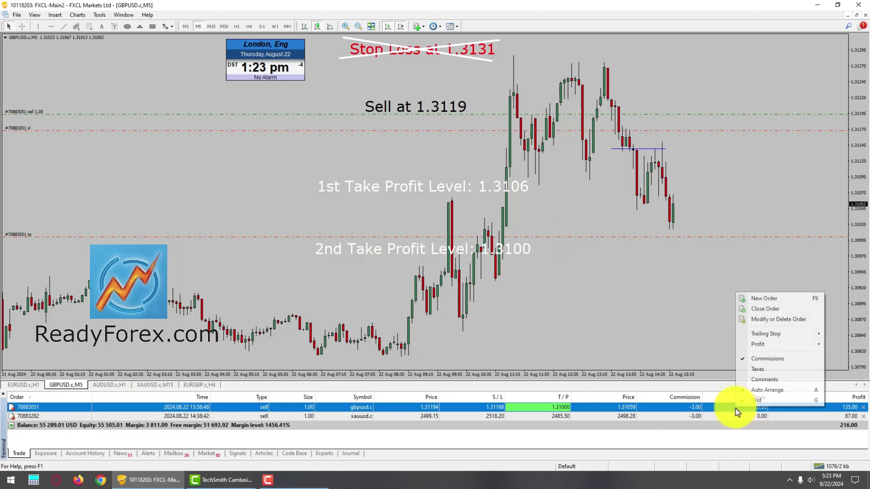
pyautogui.click(758, 310)
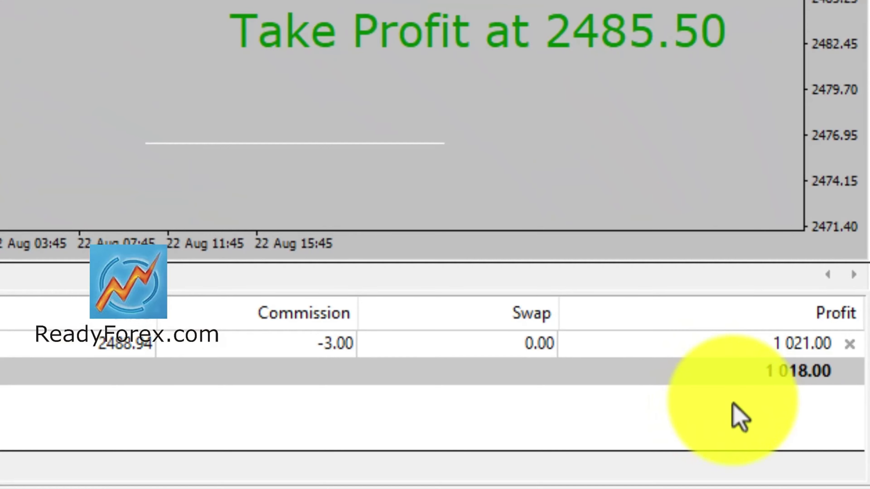
# - Drag the gold sell's stop loss from 2518.20 to 2498.29, just under the 2499.15 entry
pyautogui.click(739, 414)
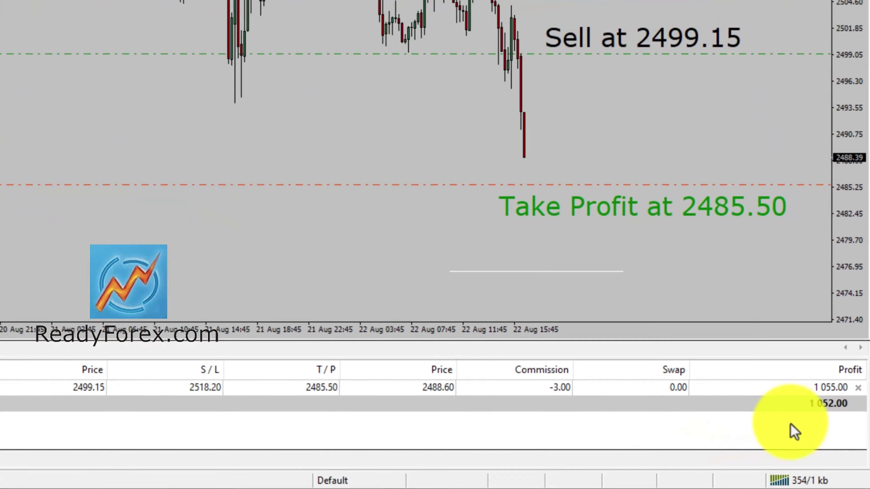
pyautogui.click(786, 423)
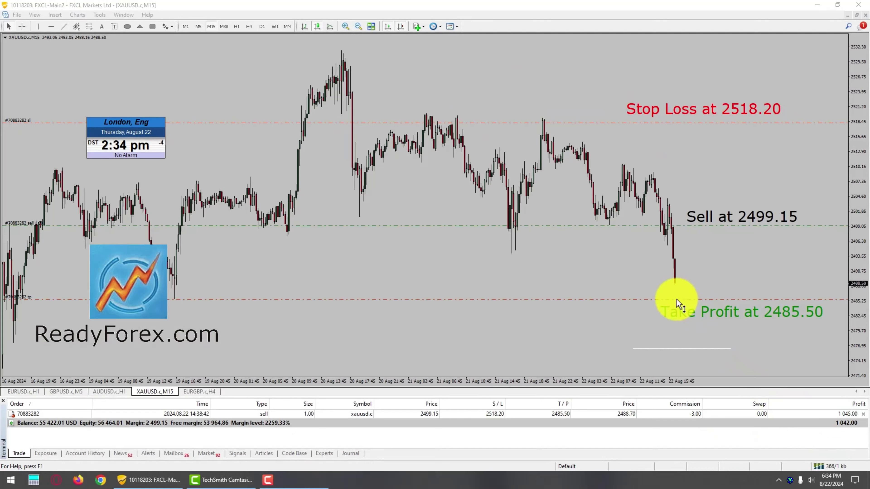
pyautogui.moveTo(708, 123); pyautogui.dragTo(692, 231)
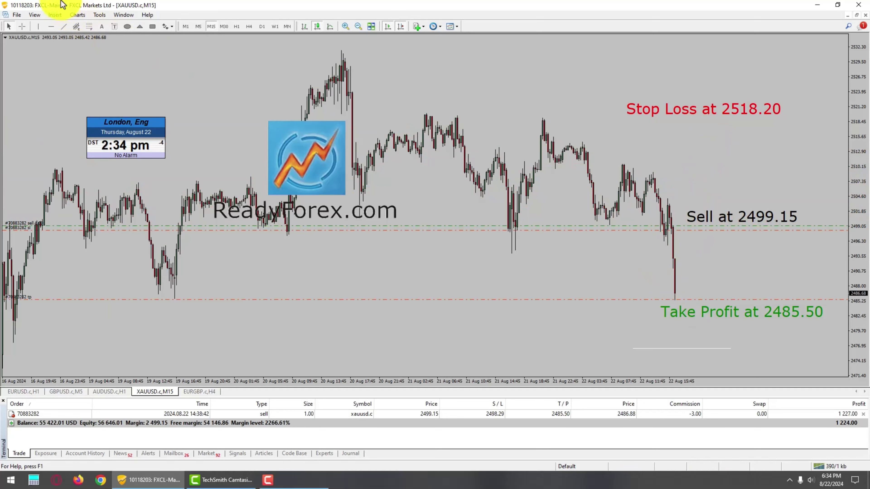
# - Draw two crossing trend lines over the 'Stop Loss at 2518.20' label
pyautogui.click(63, 26)
pyautogui.moveTo(626, 122); pyautogui.dragTo(781, 96)
pyautogui.click(69, 26)
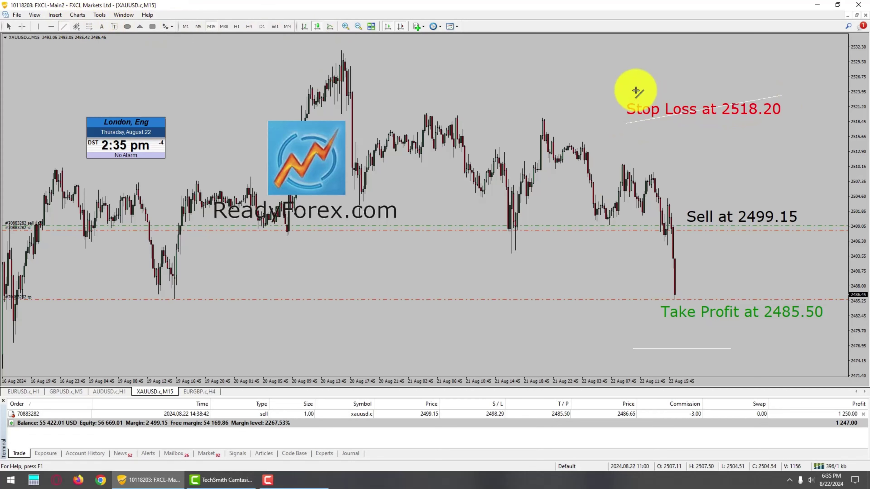
pyautogui.moveTo(635, 91); pyautogui.dragTo(792, 125)
# - Read prices near the take profit with the crosshair, then show the account history
pyautogui.middleClick(682, 291)
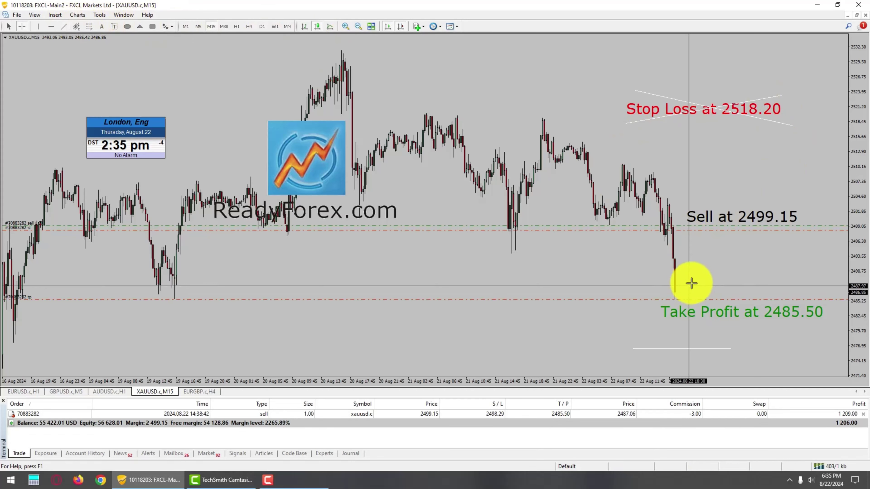
pyautogui.middleClick(700, 231)
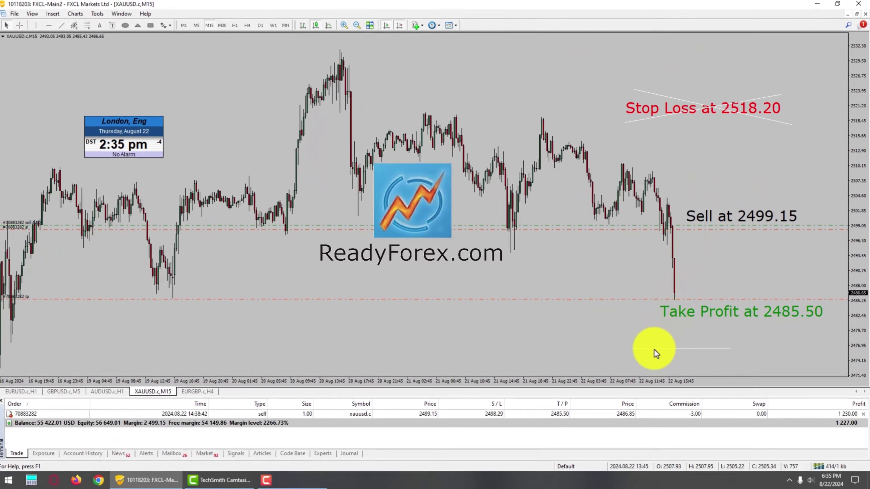
pyautogui.middleClick(654, 349)
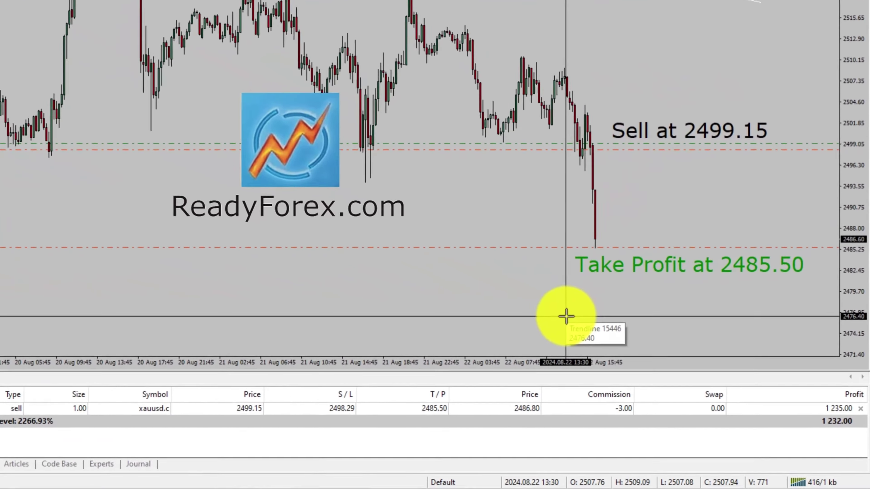
pyautogui.middleClick(490, 230)
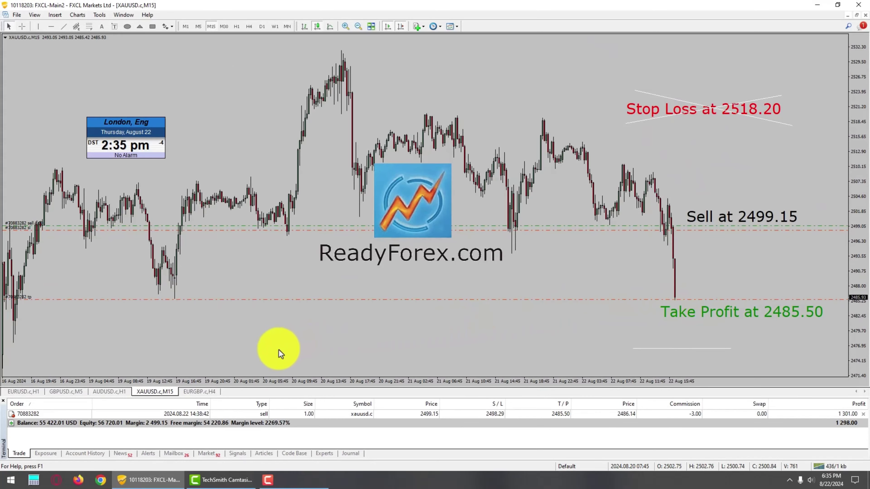
pyautogui.click(86, 453)
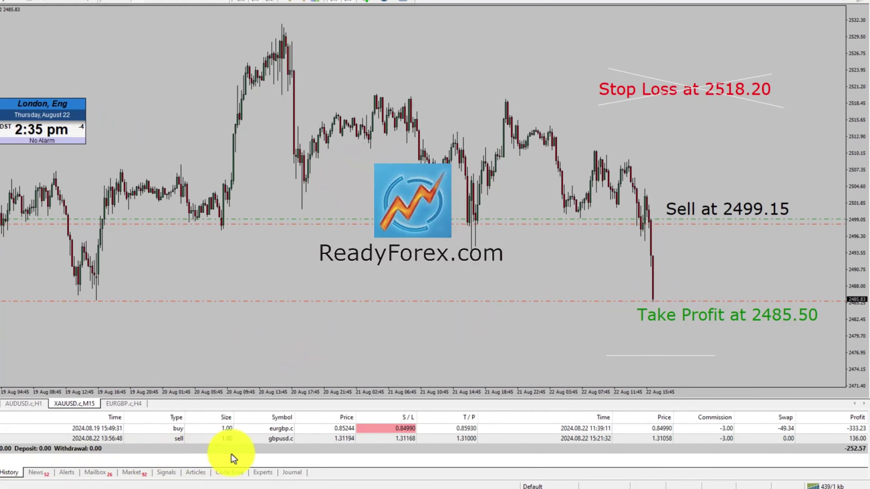
# - Set Account History to a custom period and review the closed GBPUSD, EURGBP and gold trades, gold closing at its 2485.50 take-profit
pyautogui.click(463, 440)
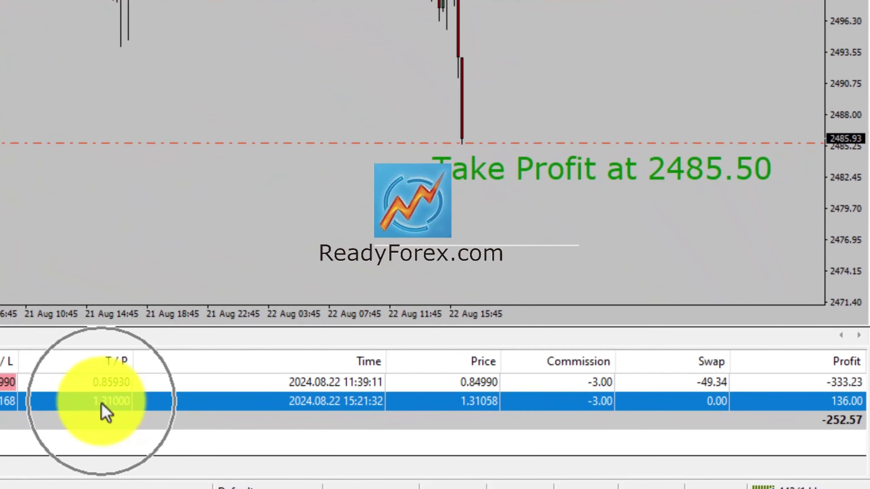
pyautogui.click(313, 410)
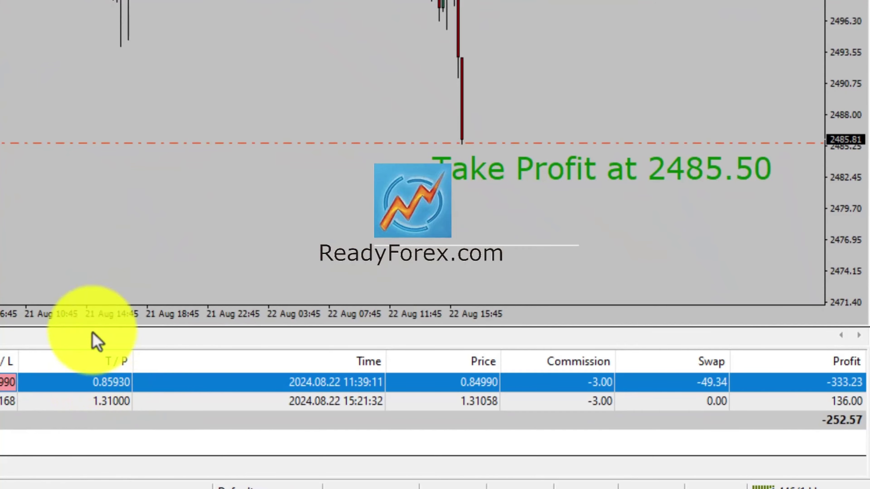
pyautogui.rightClick(97, 350)
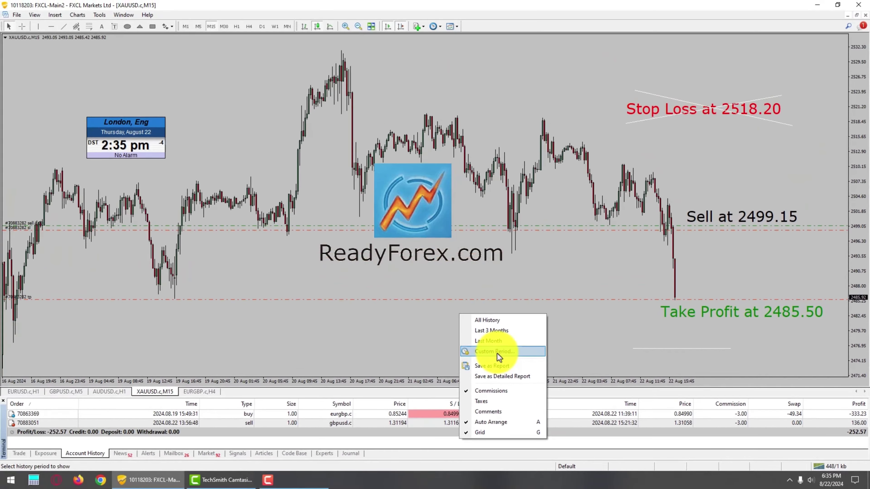
pyautogui.click(497, 353)
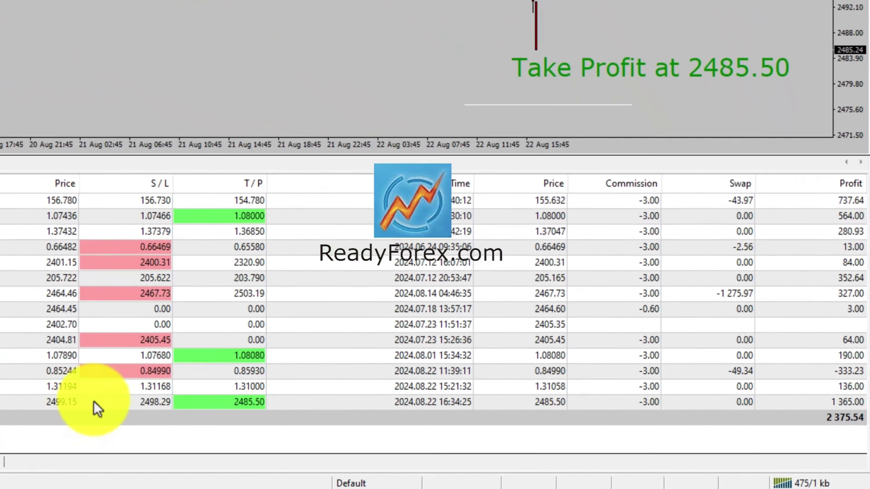
pyautogui.click(421, 419)
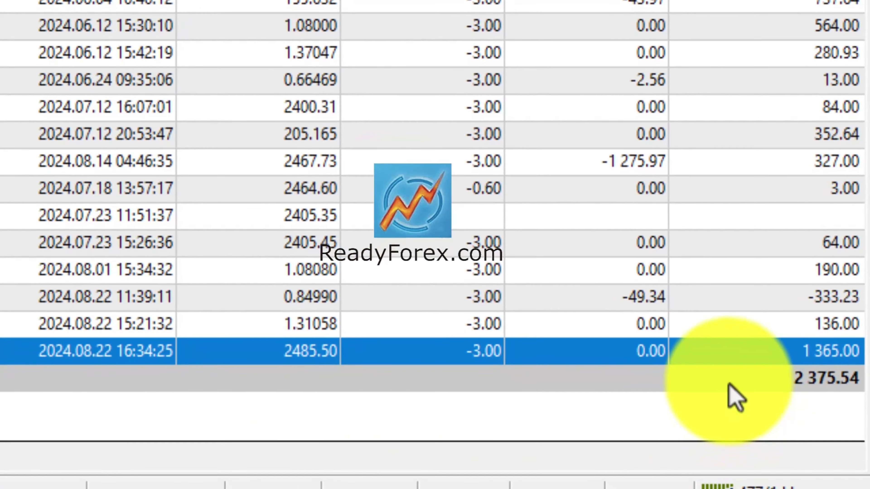
pyautogui.click(787, 407)
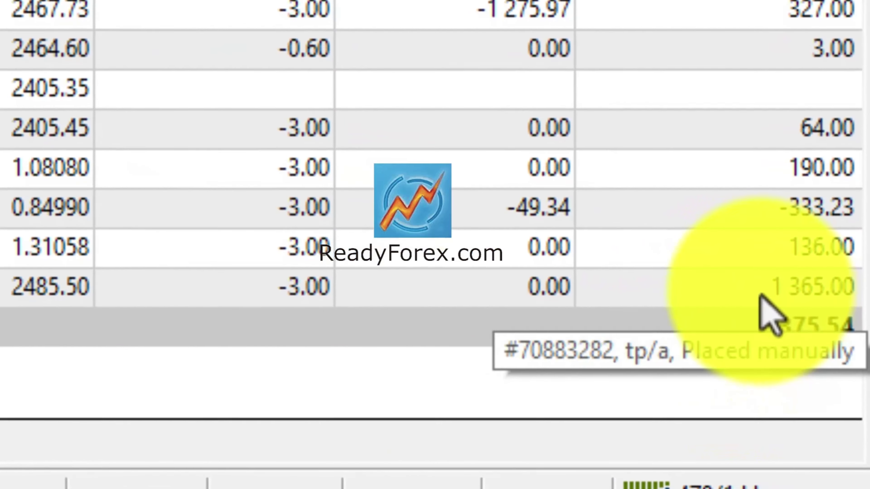
# - Return to the empty Trade list and lower the splitter to make the chart taller
pyautogui.click(802, 299)
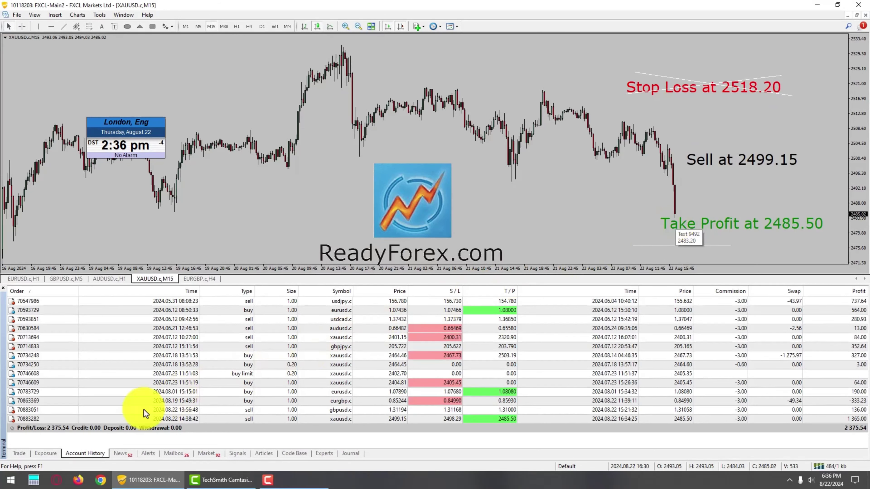
pyautogui.click(14, 456)
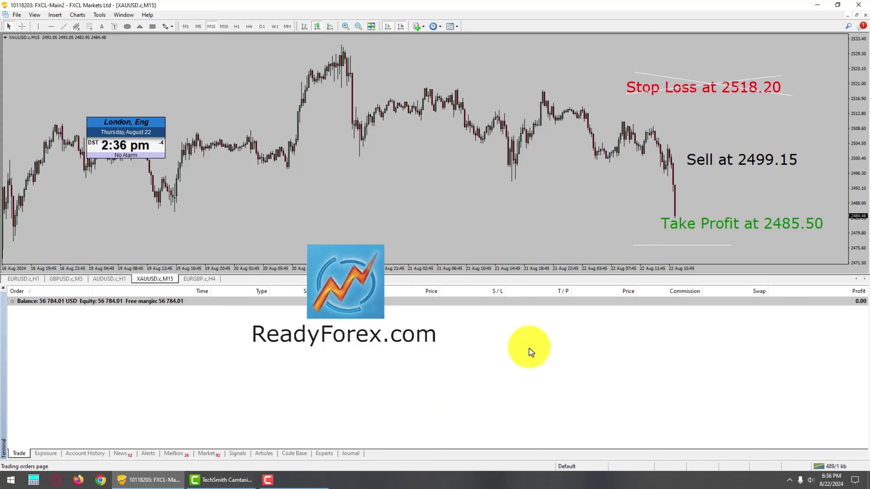
pyautogui.moveTo(543, 287); pyautogui.dragTo(511, 377)
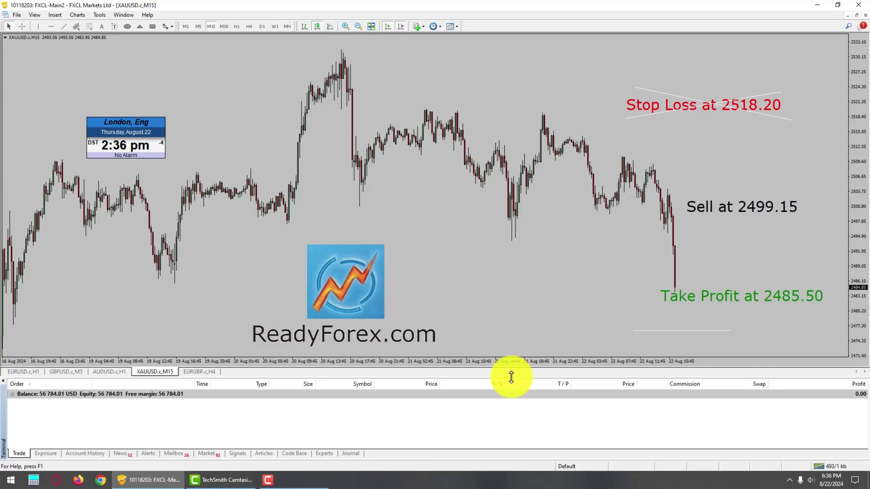